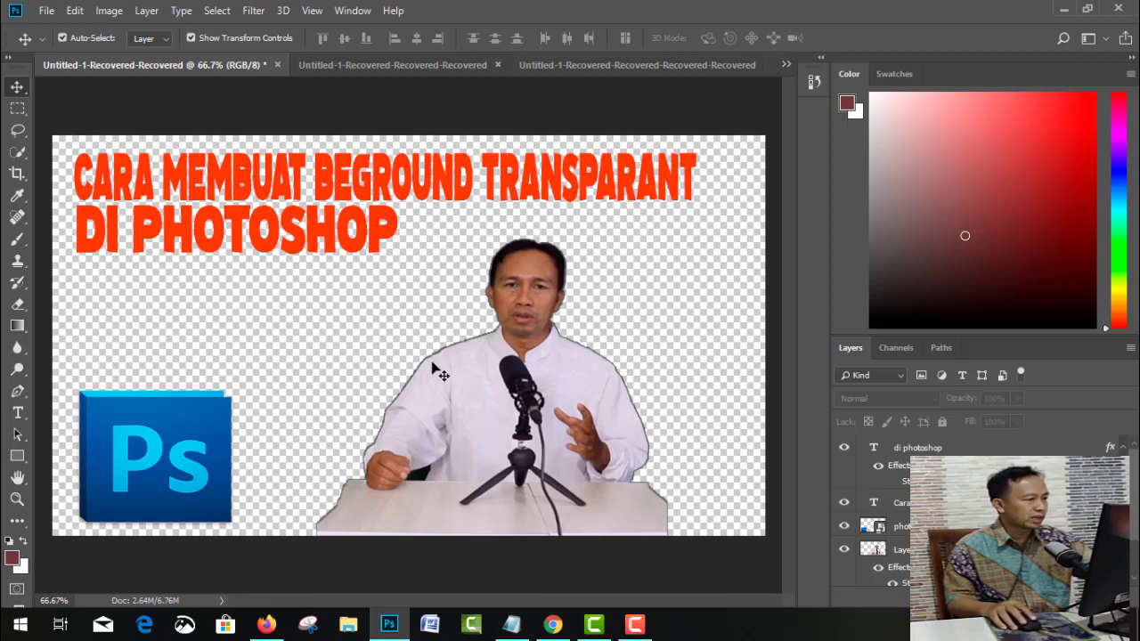
# Switch to the blank white document, then cancel a new-document window without creating one
pyautogui.click(352, 66)
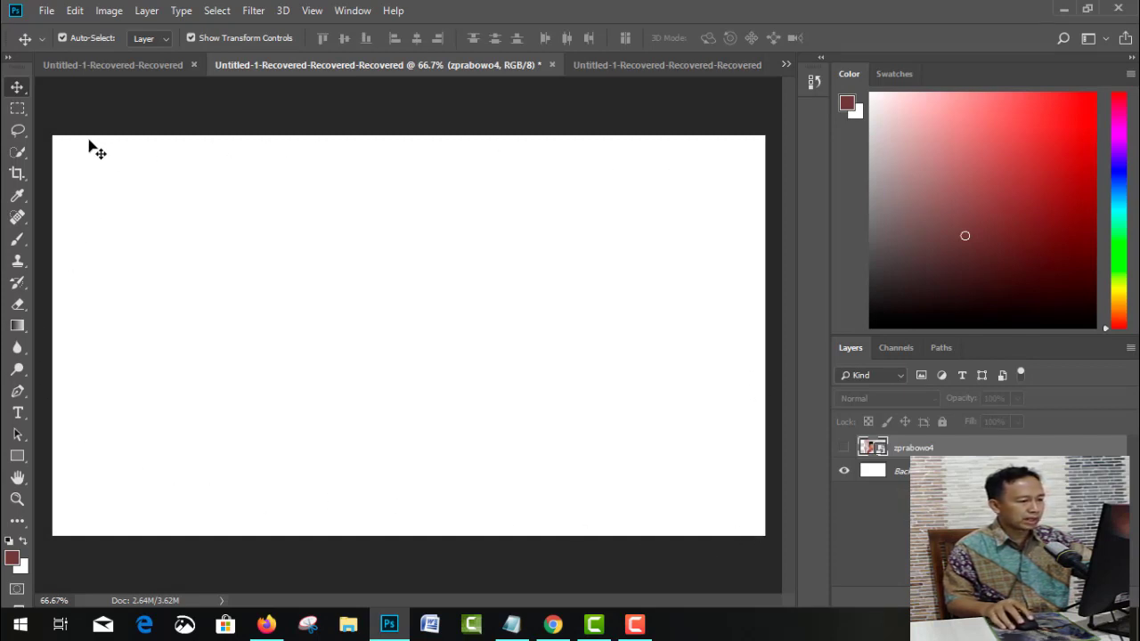
pyautogui.click(47, 12)
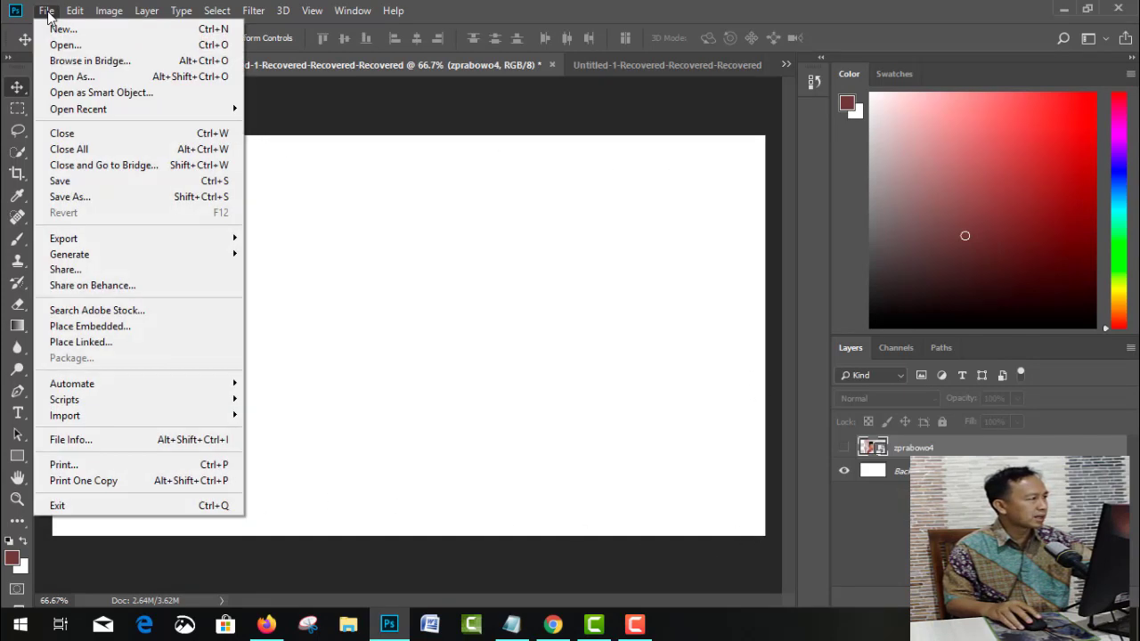
pyautogui.click(53, 29)
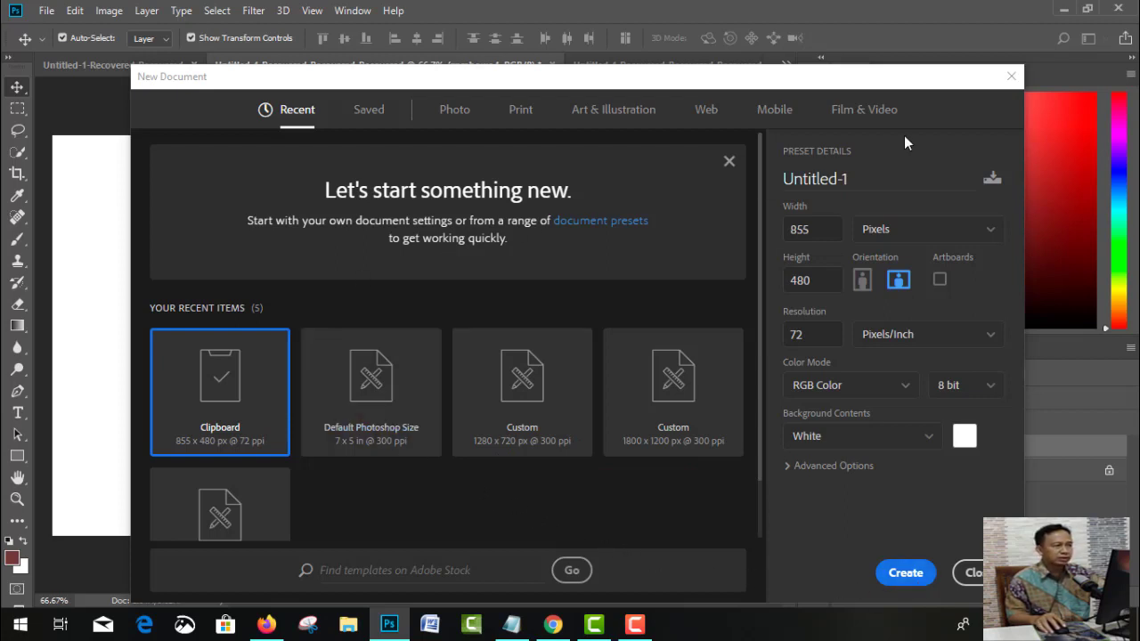
pyautogui.click(1013, 79)
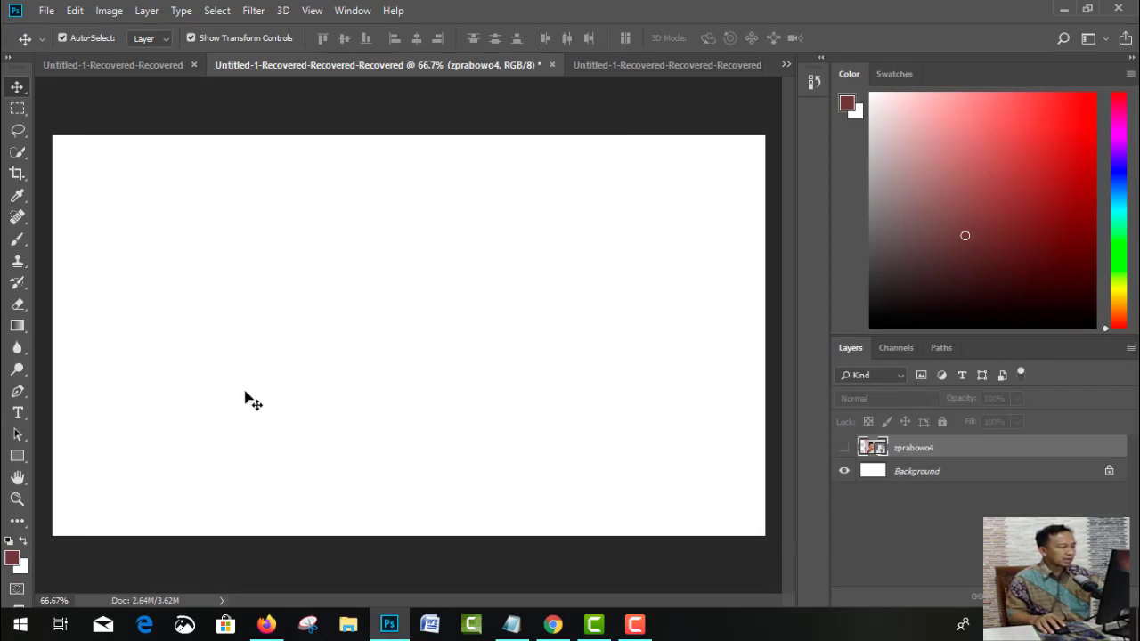
# Place aman06.PNG from DATA (E:) as an embedded layer and commit its placement
pyautogui.click(43, 13)
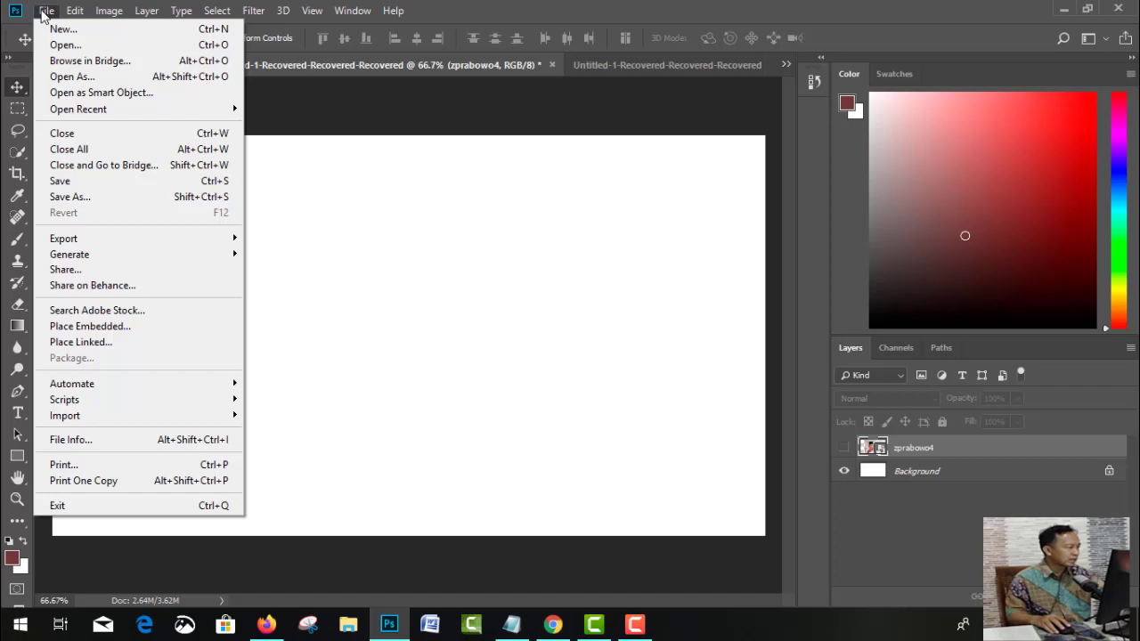
pyautogui.click(90, 327)
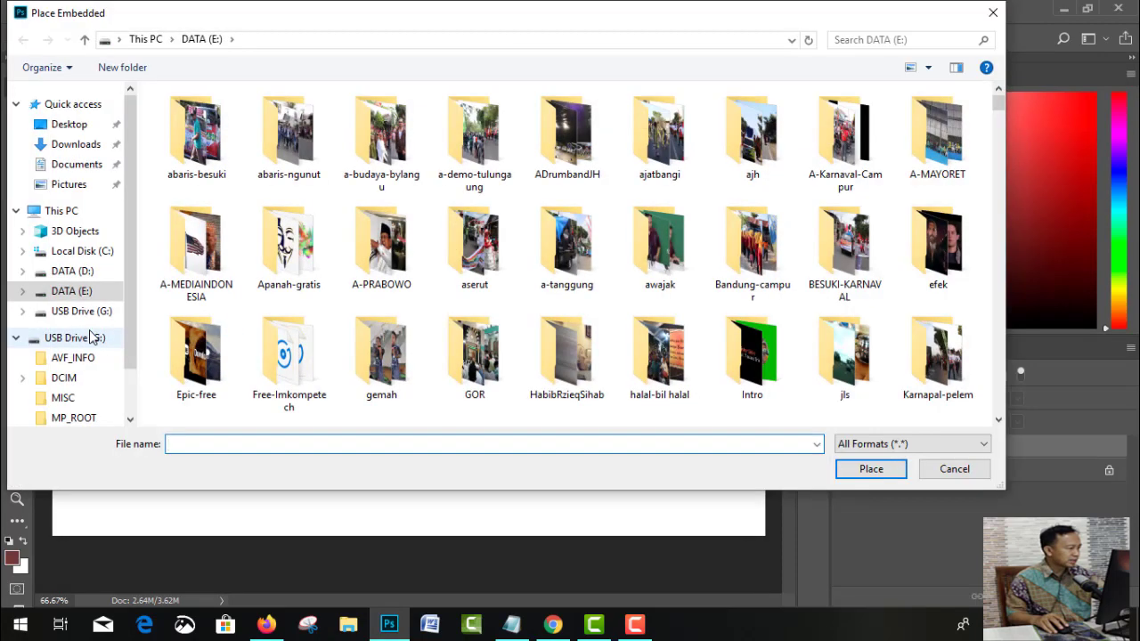
pyautogui.moveTo(997, 106); pyautogui.dragTo(997, 141)
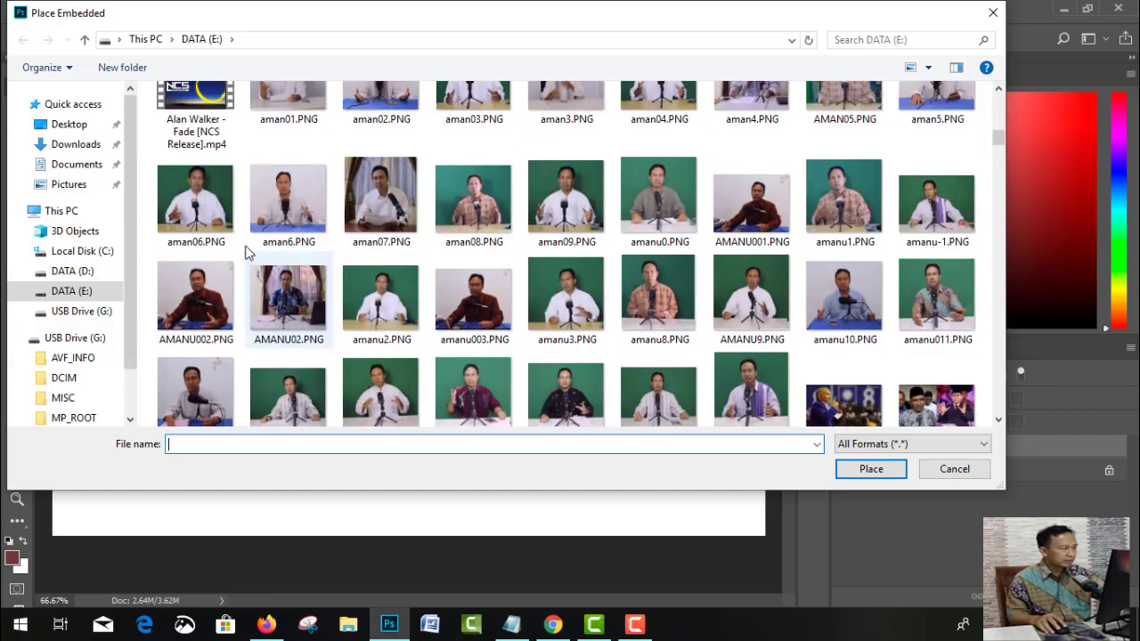
pyautogui.click(214, 212)
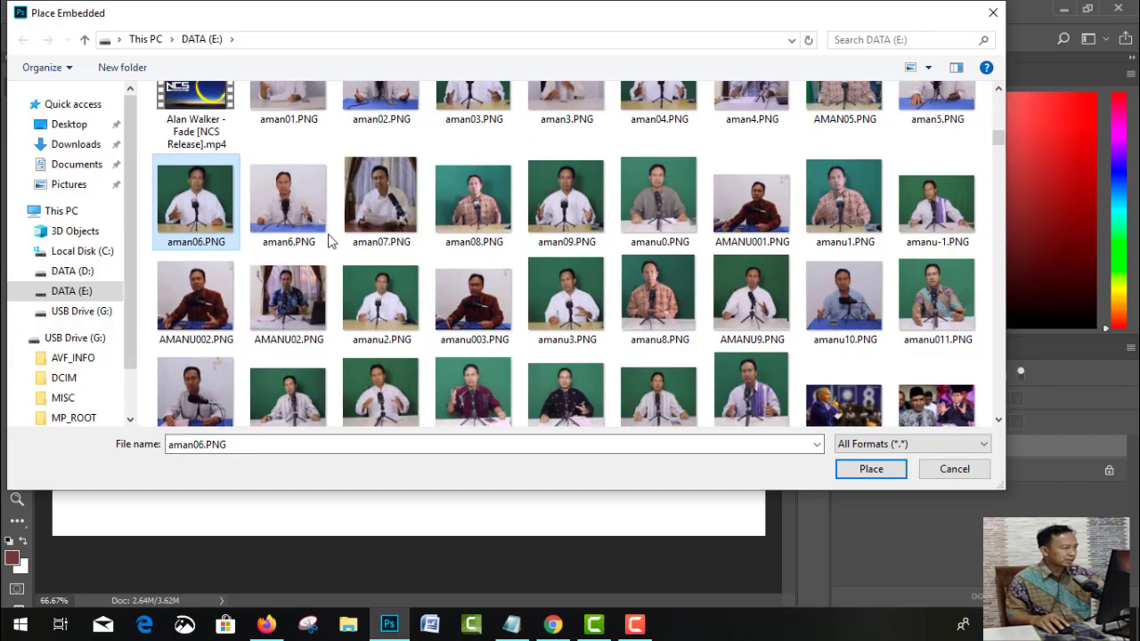
pyautogui.click(895, 477)
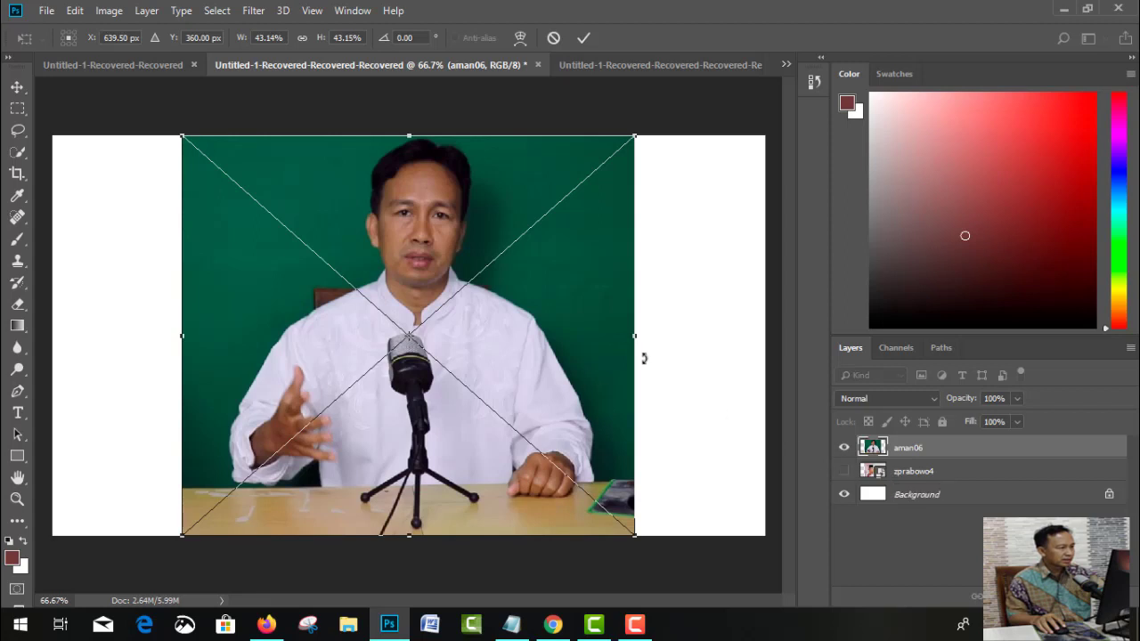
pyautogui.click(586, 38)
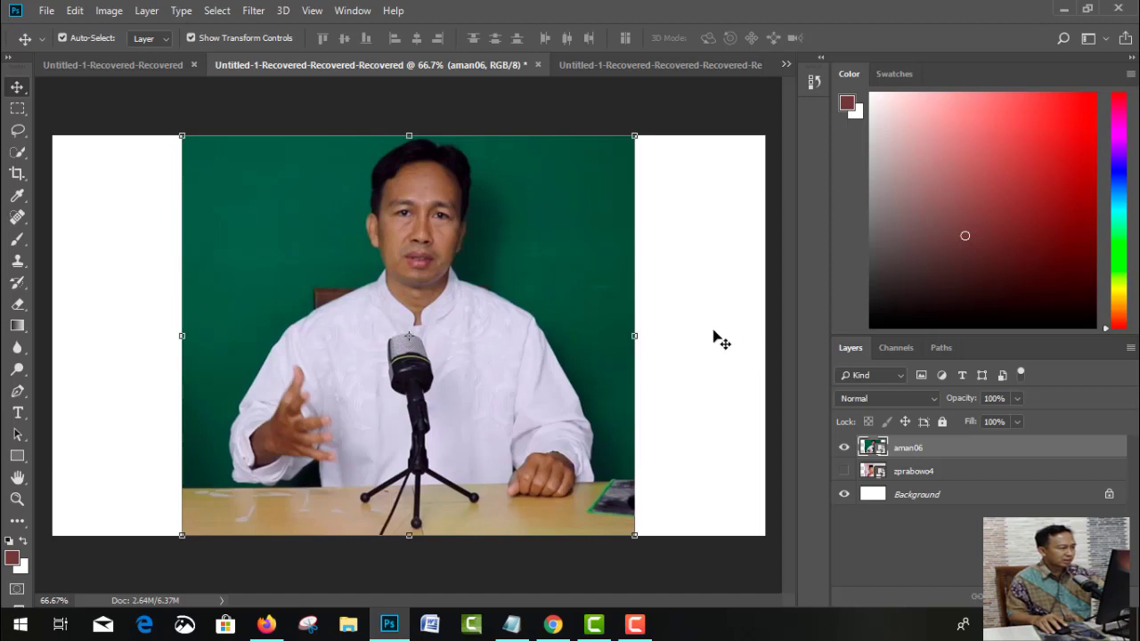
# Quick-select the presenter, microphone and table in Add mode and copy them to Layer 1
pyautogui.click(18, 156)
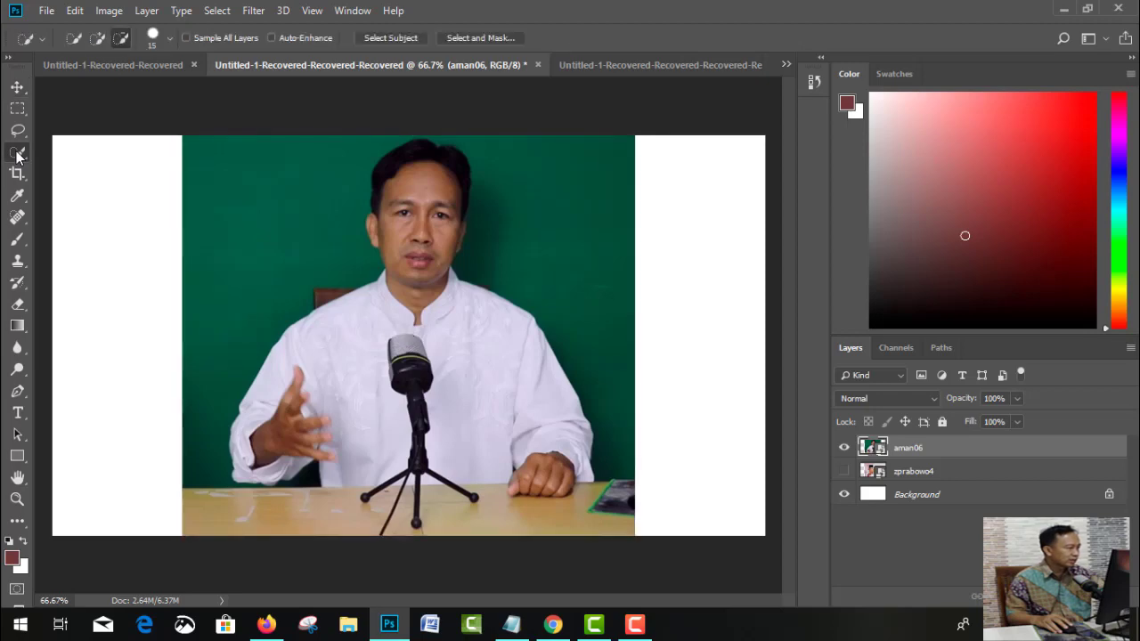
pyautogui.click(98, 40)
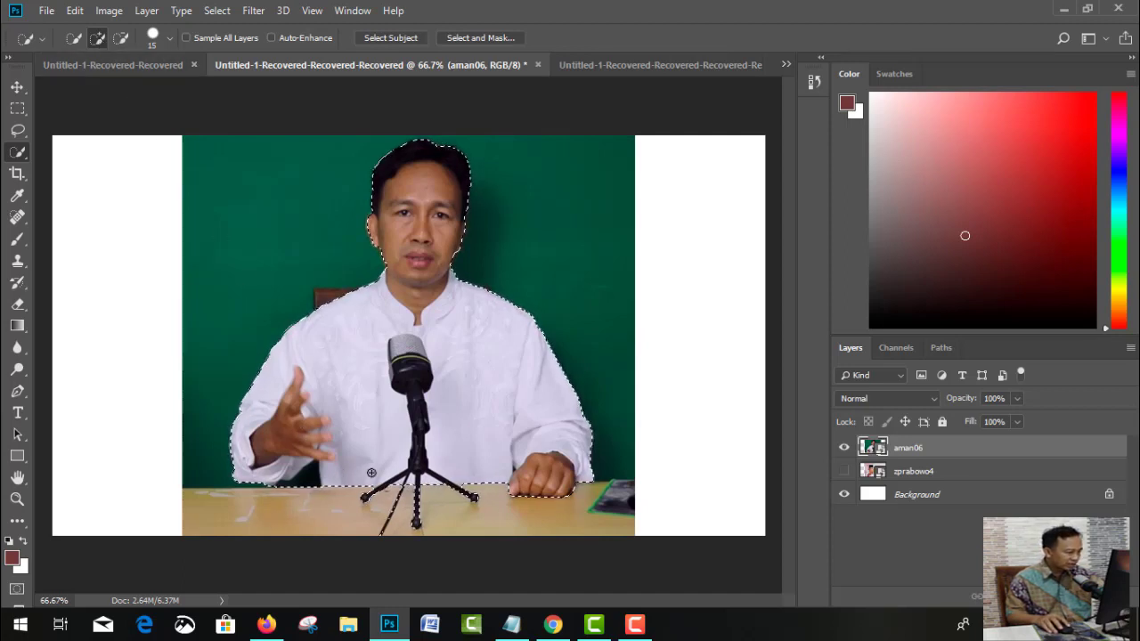
pyautogui.click(392, 515)
pyautogui.moveTo(357, 525); pyautogui.dragTo(372, 484)
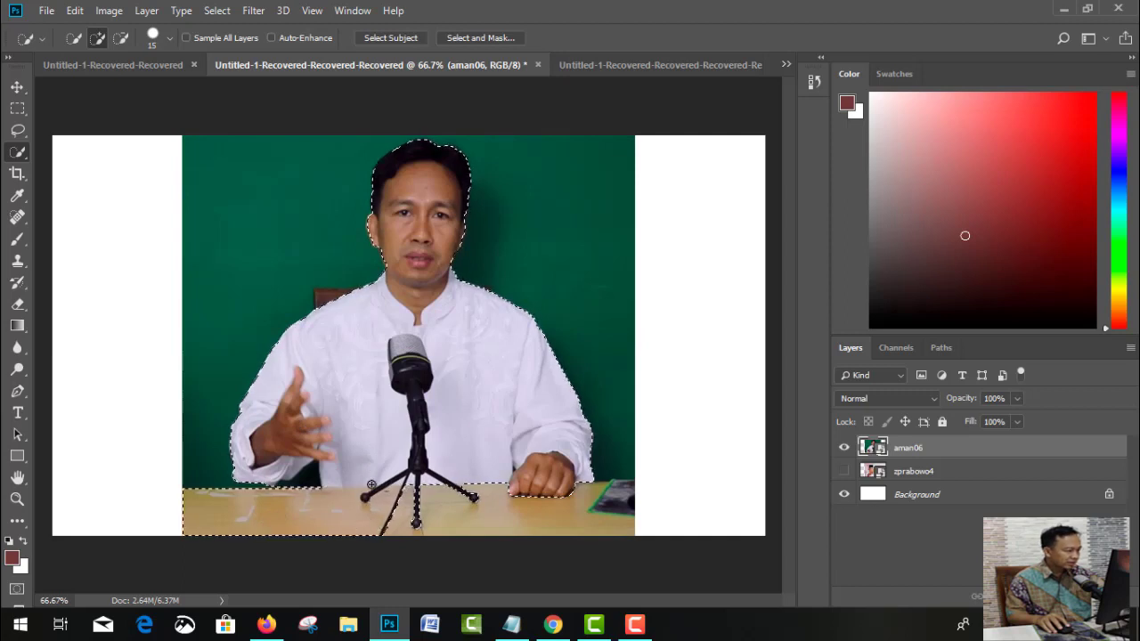
pyautogui.moveTo(267, 484); pyautogui.dragTo(474, 523)
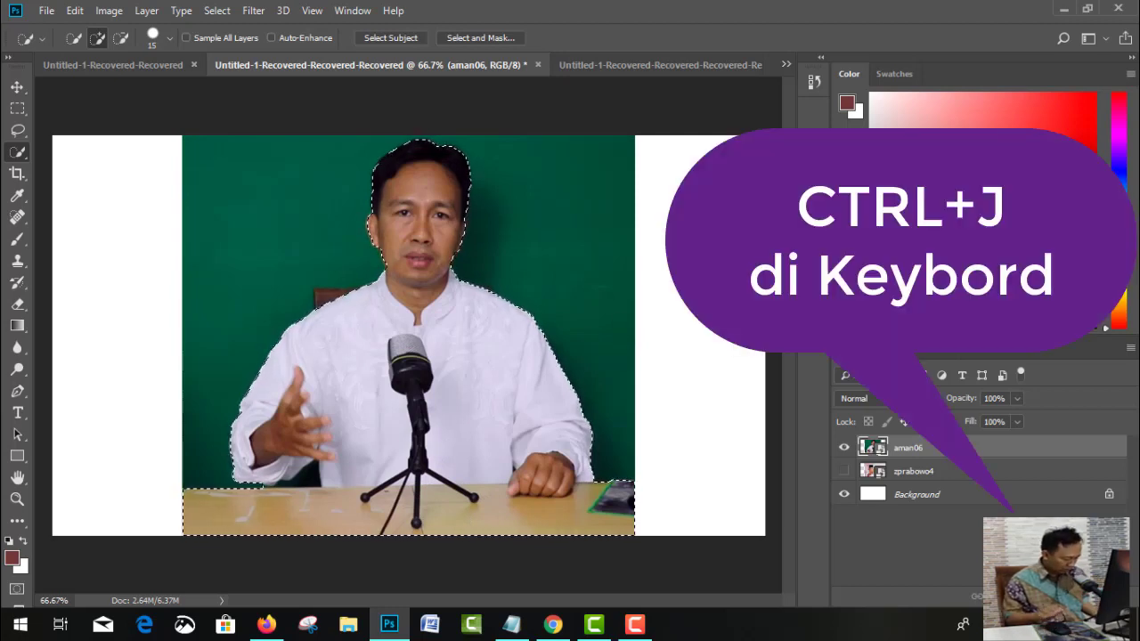
pyautogui.hotkey('ctrl', 'j')
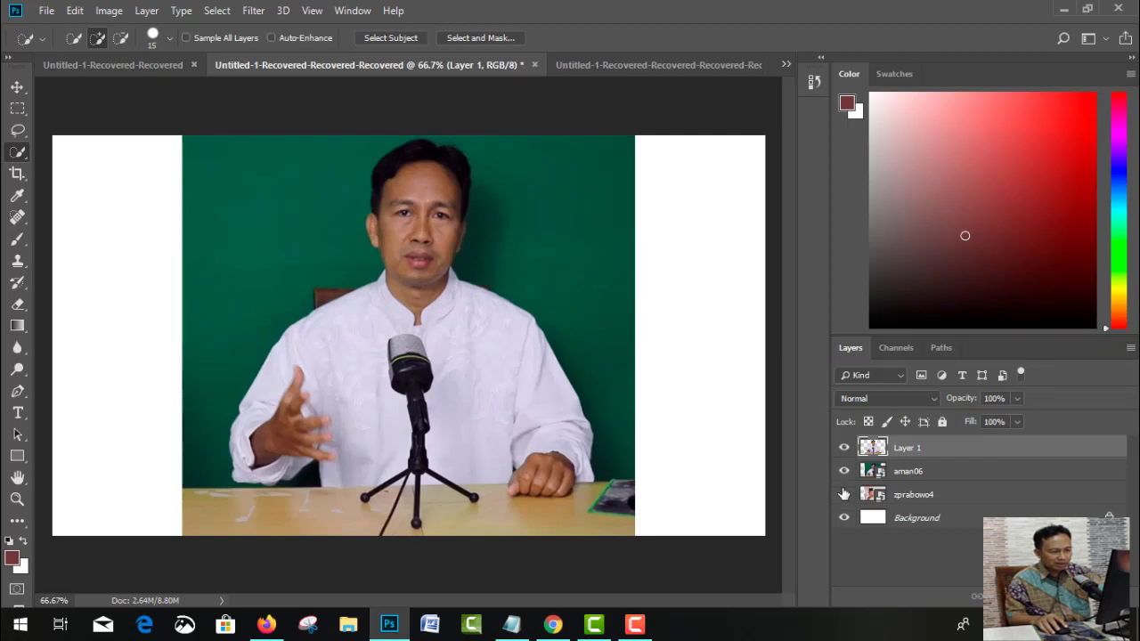
# Hide the aman06 layer and shrink the Layer 1 cut-out narrower with Free Transform
pyautogui.click(844, 472)
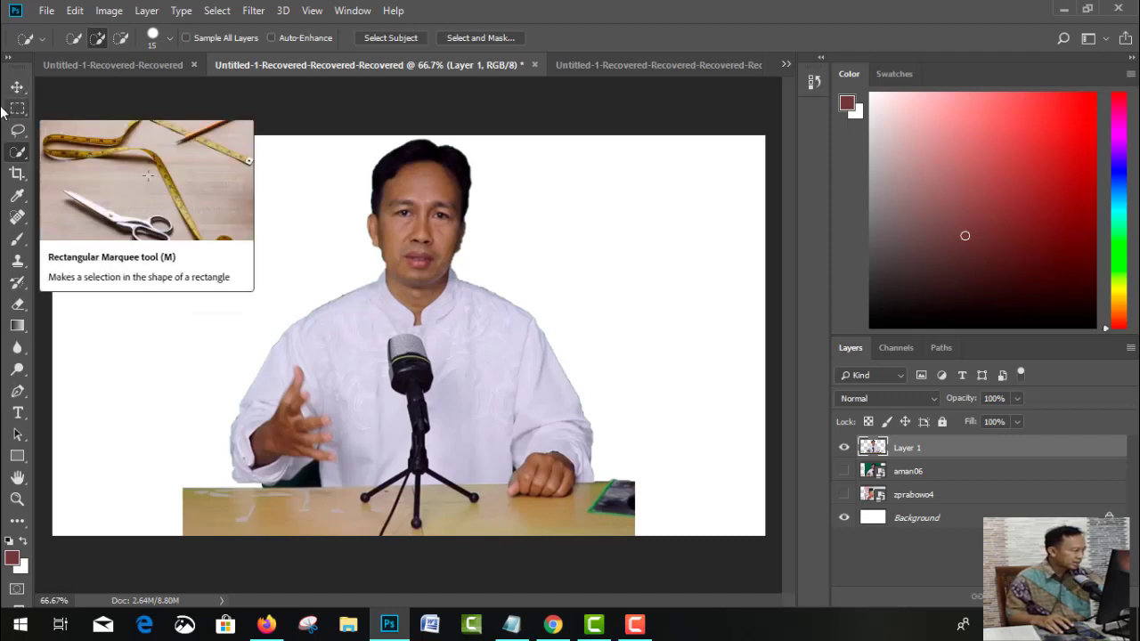
pyautogui.click(18, 88)
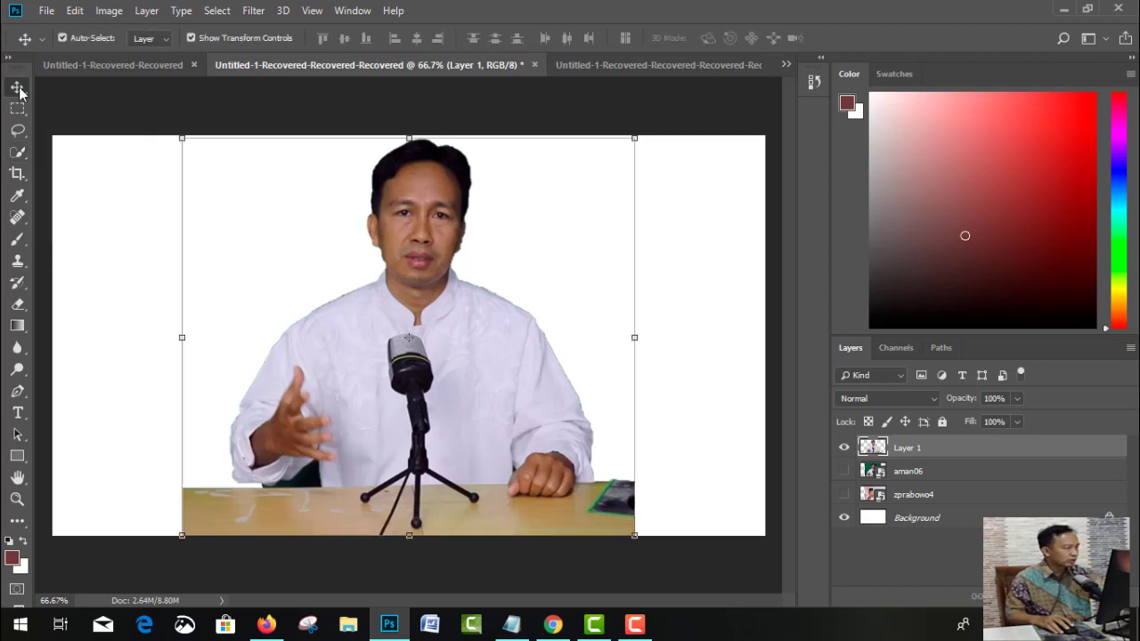
pyautogui.moveTo(409, 130); pyautogui.dragTo(408, 184)
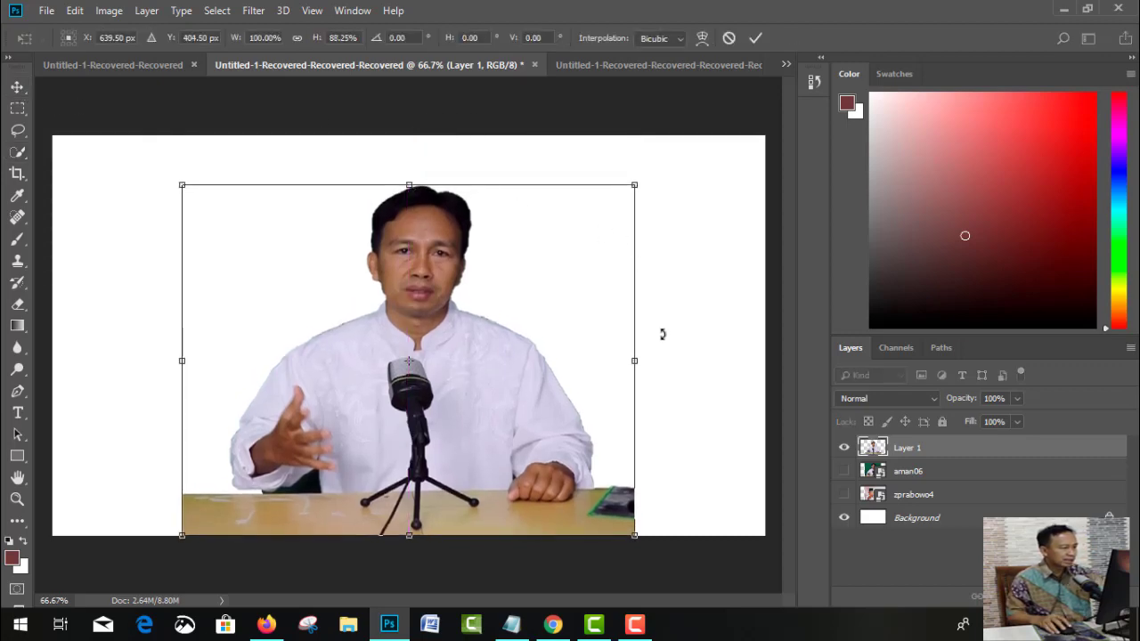
pyautogui.moveTo(637, 361)
pyautogui.mouseDown()
pyautogui.moveTo(492, 365)
pyautogui.moveTo(682, 362)
pyautogui.moveTo(631, 375)
pyautogui.mouseUp()
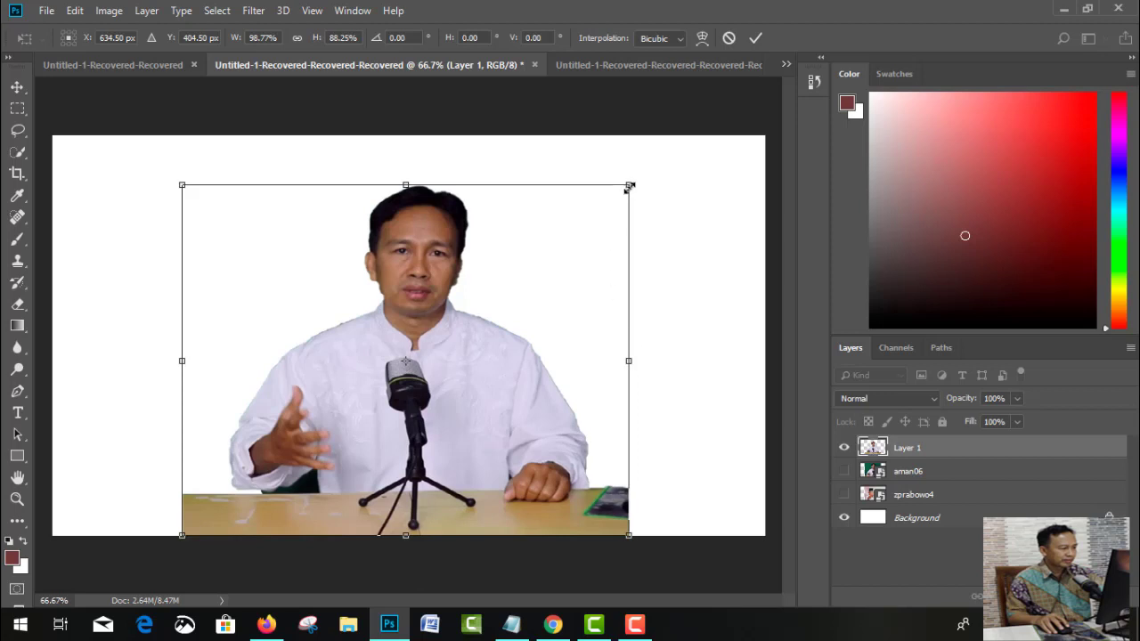
pyautogui.moveTo(626, 189); pyautogui.dragTo(581, 250)
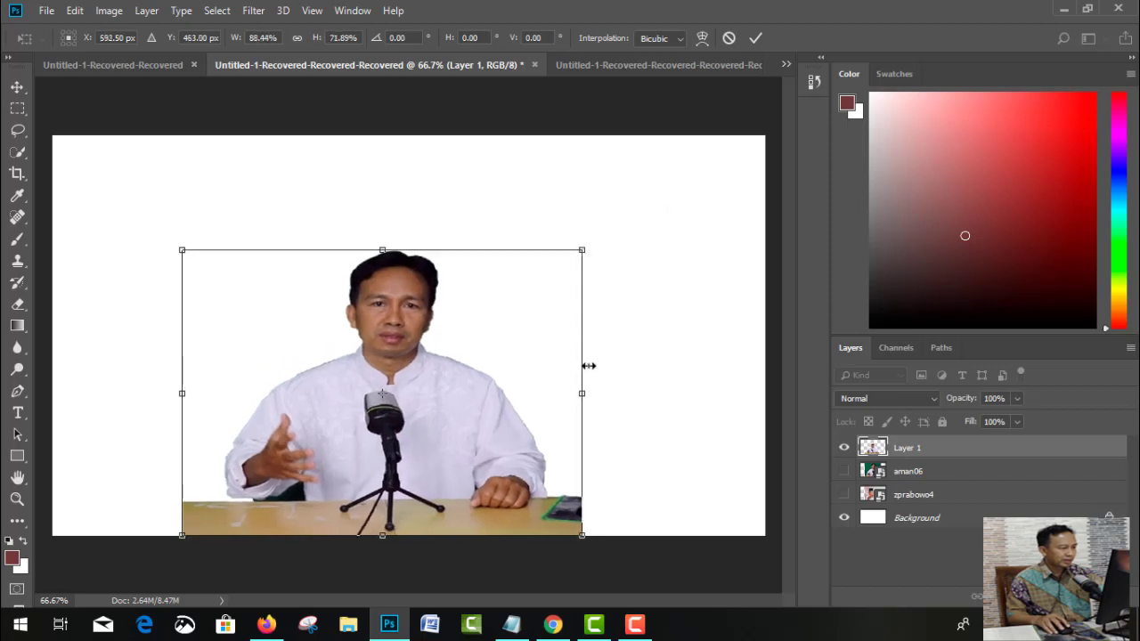
pyautogui.moveTo(584, 398); pyautogui.dragTo(563, 396)
# Shift the cut-out right to centre it, then hide the white Background layer
pyautogui.moveTo(395, 441); pyautogui.dragTo(452, 441)
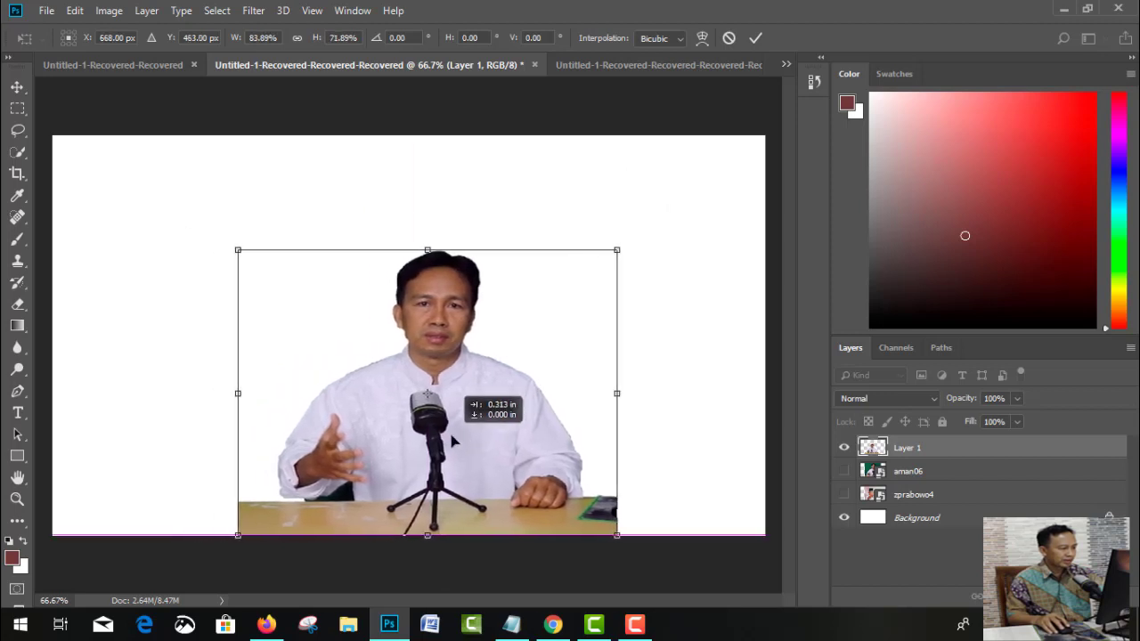
pyautogui.click(757, 37)
pyautogui.click(629, 205)
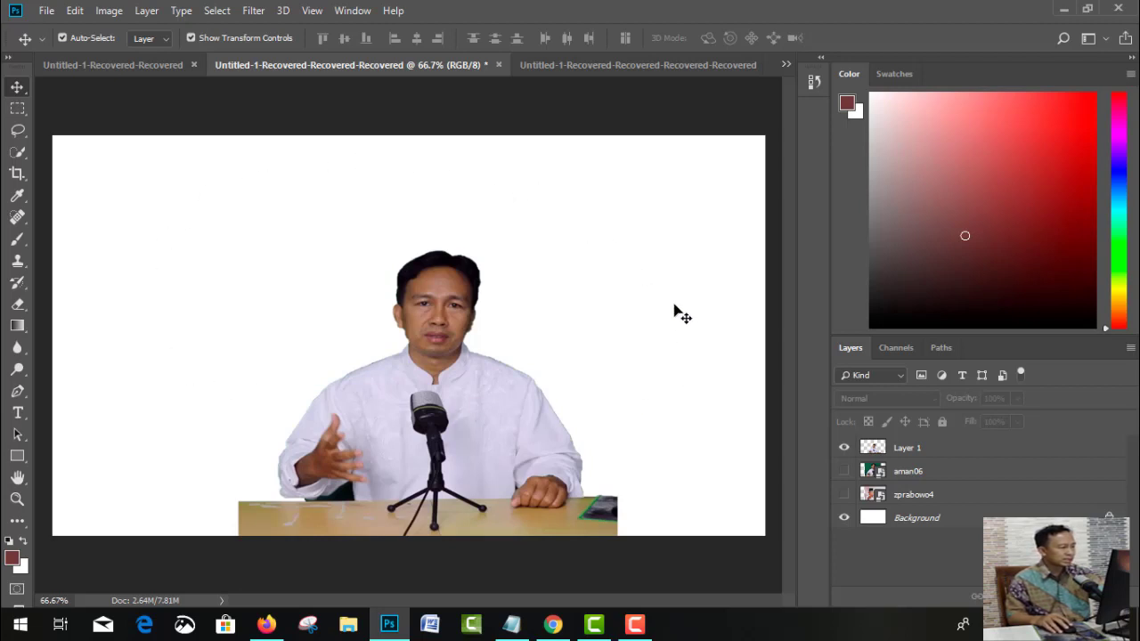
pyautogui.click(844, 518)
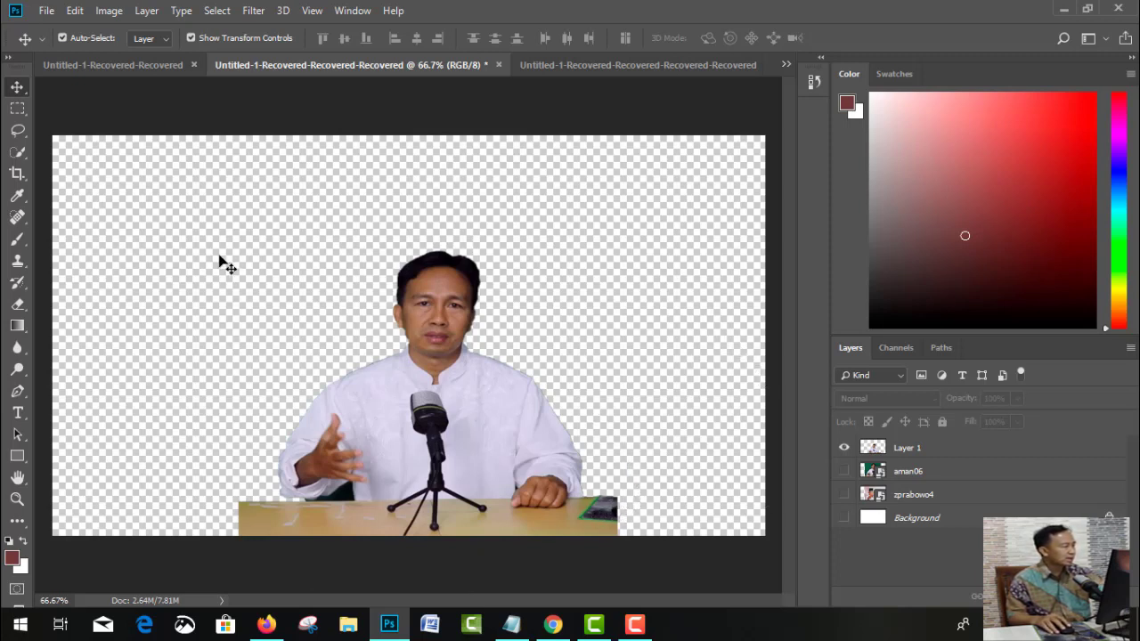
# Save a copy as phototransparant.png in PNG format on DATA (E:) with default PNG options
pyautogui.click(44, 10)
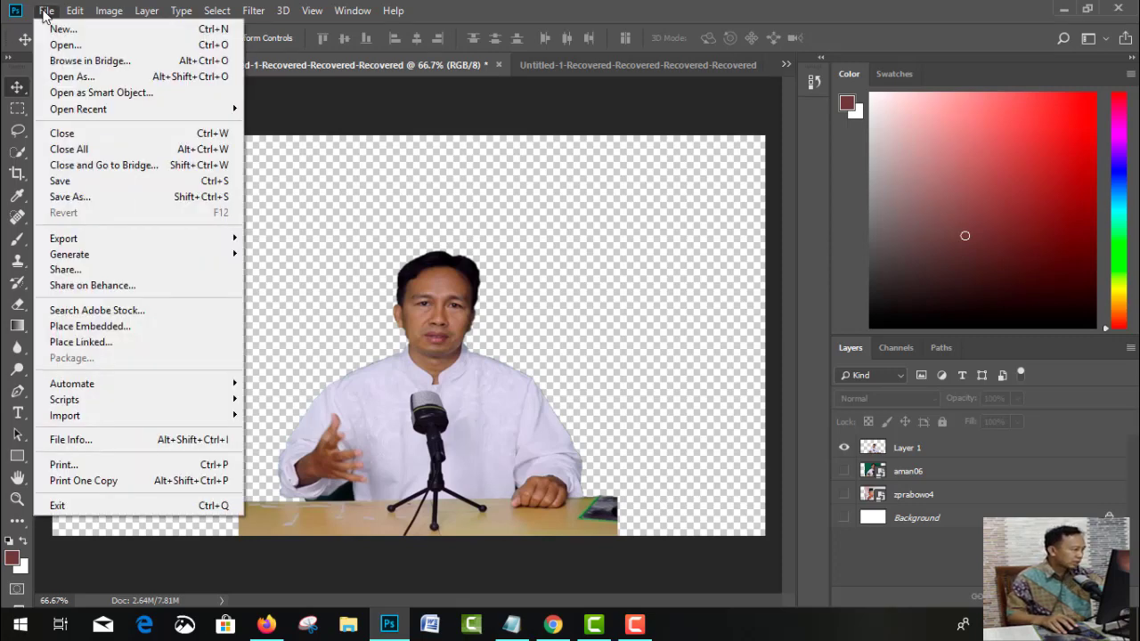
pyautogui.click(85, 197)
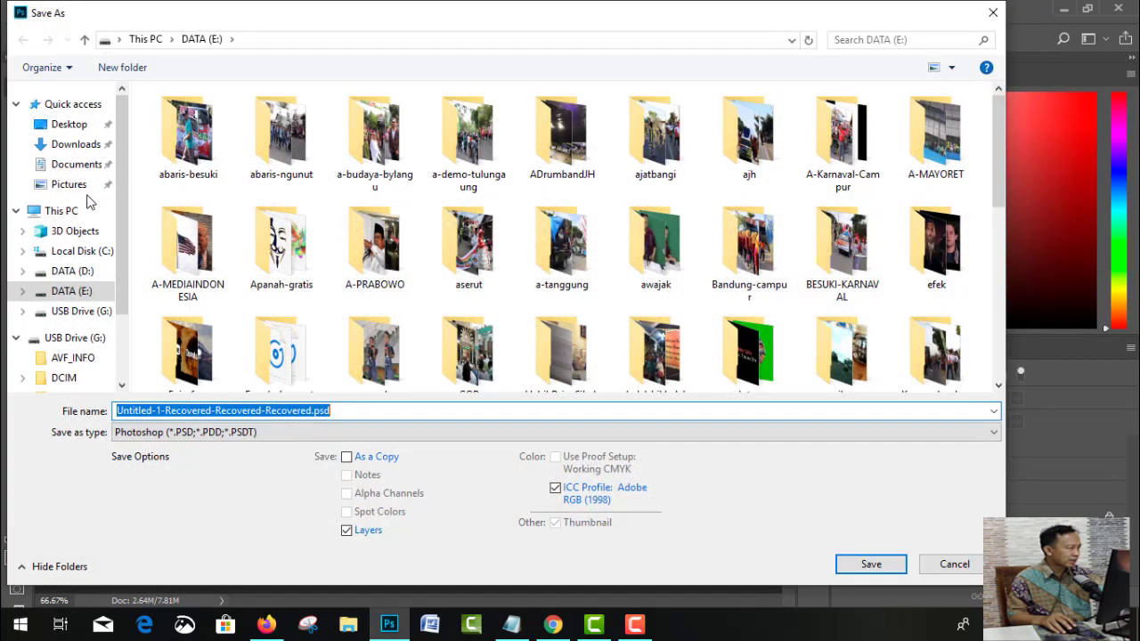
pyautogui.click(342, 411)
pyautogui.moveTo(342, 410); pyautogui.dragTo(114, 412)
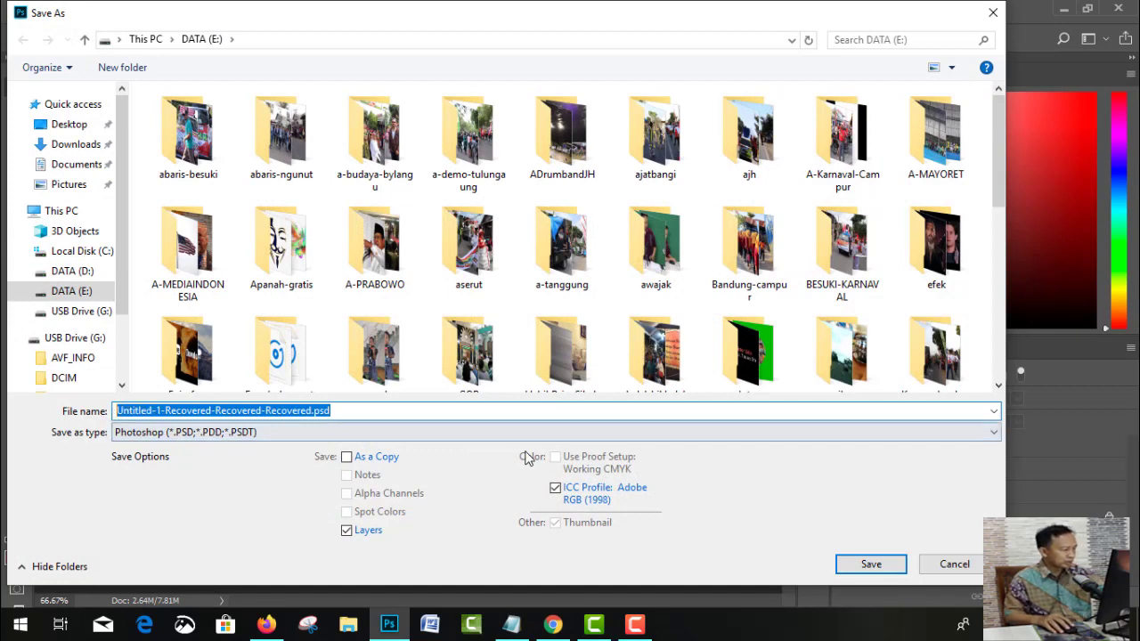
pyautogui.write('ph')
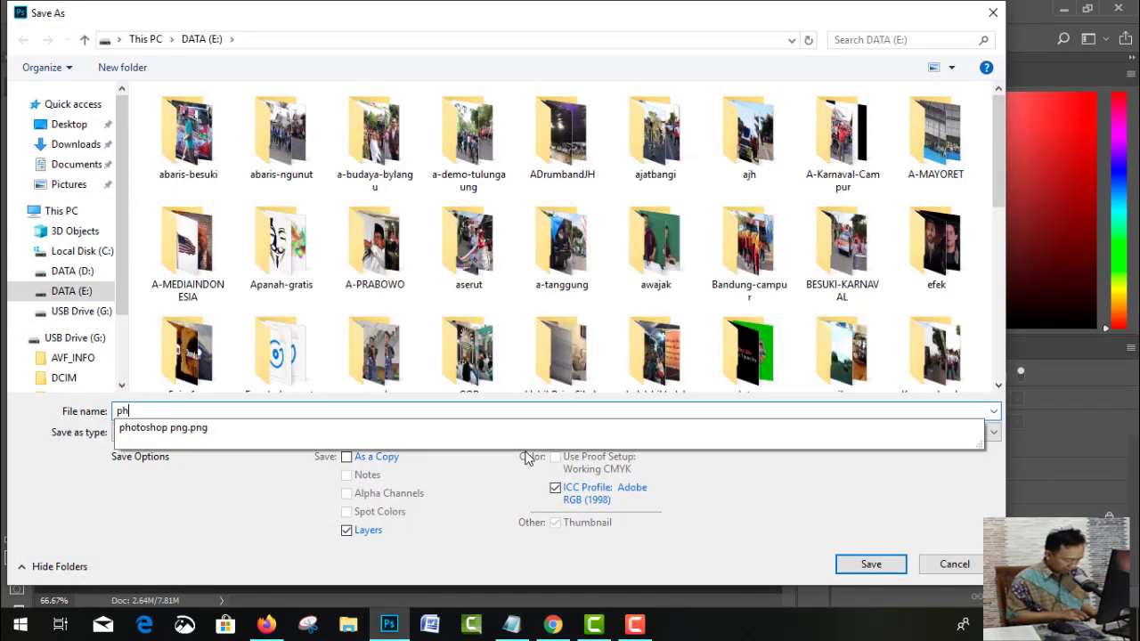
pyautogui.write('oto')
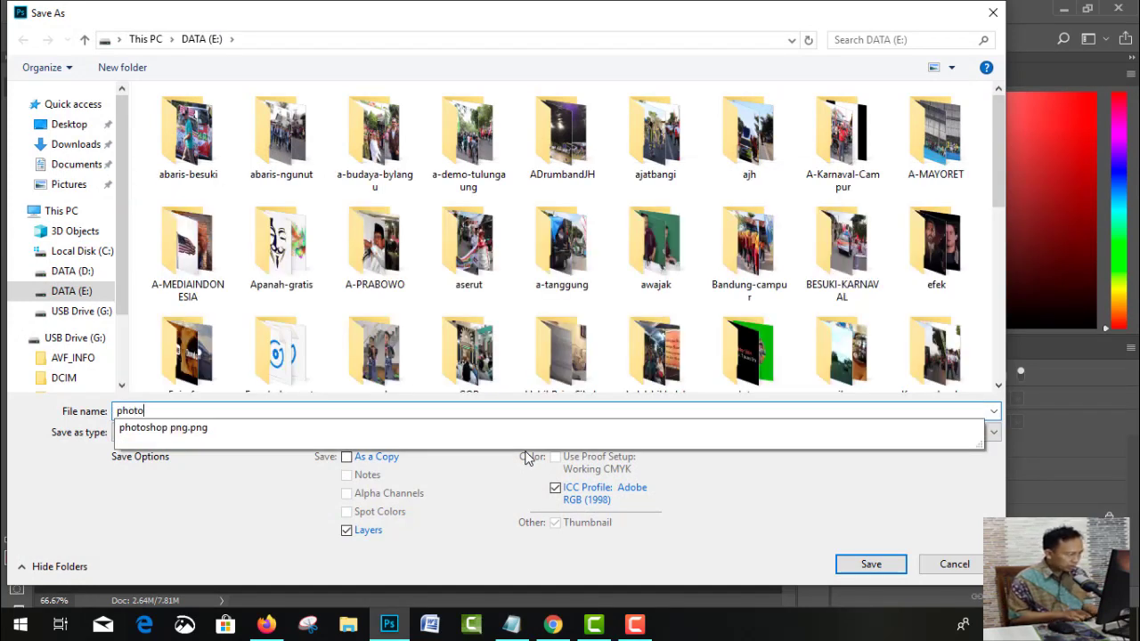
pyautogui.write('ti')
pyautogui.write('nspar')
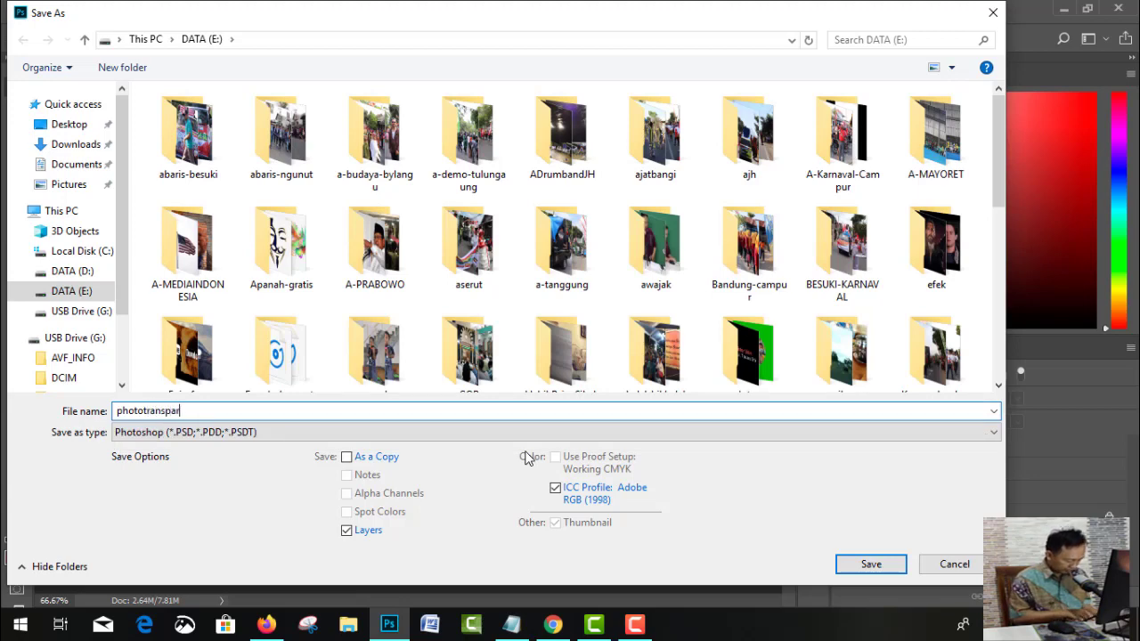
pyautogui.write('nt')
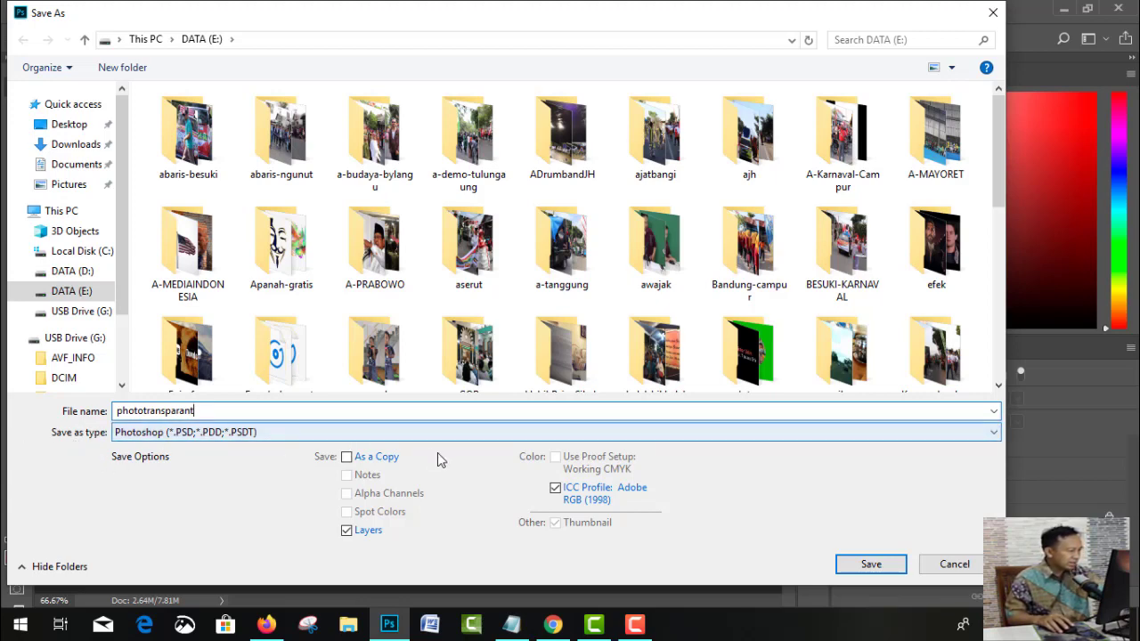
pyautogui.click(294, 437)
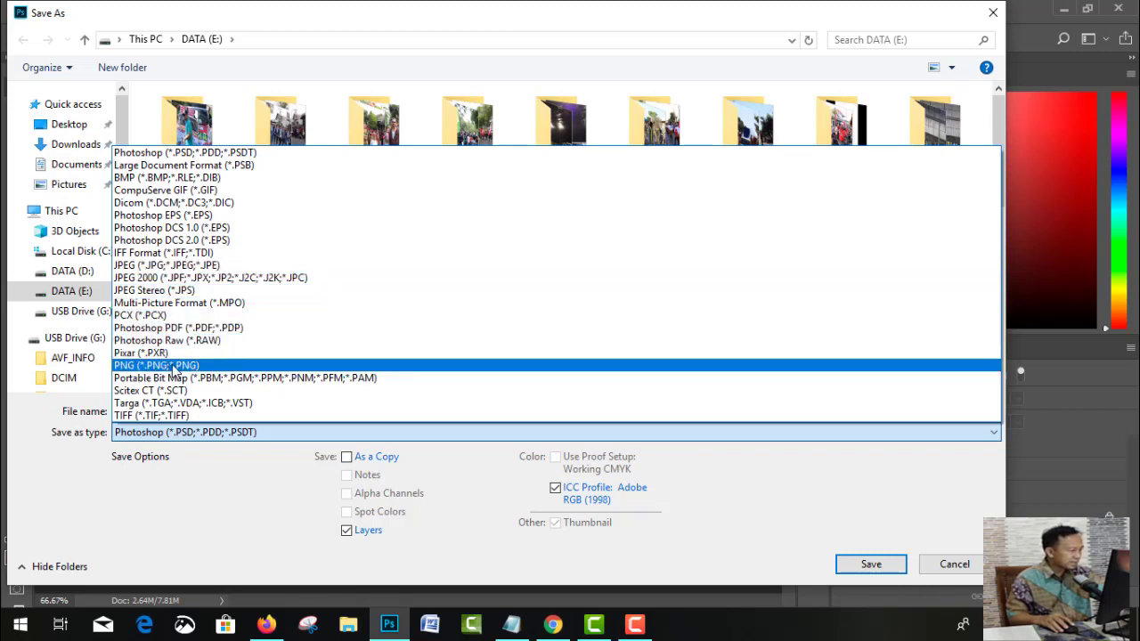
pyautogui.click(175, 367)
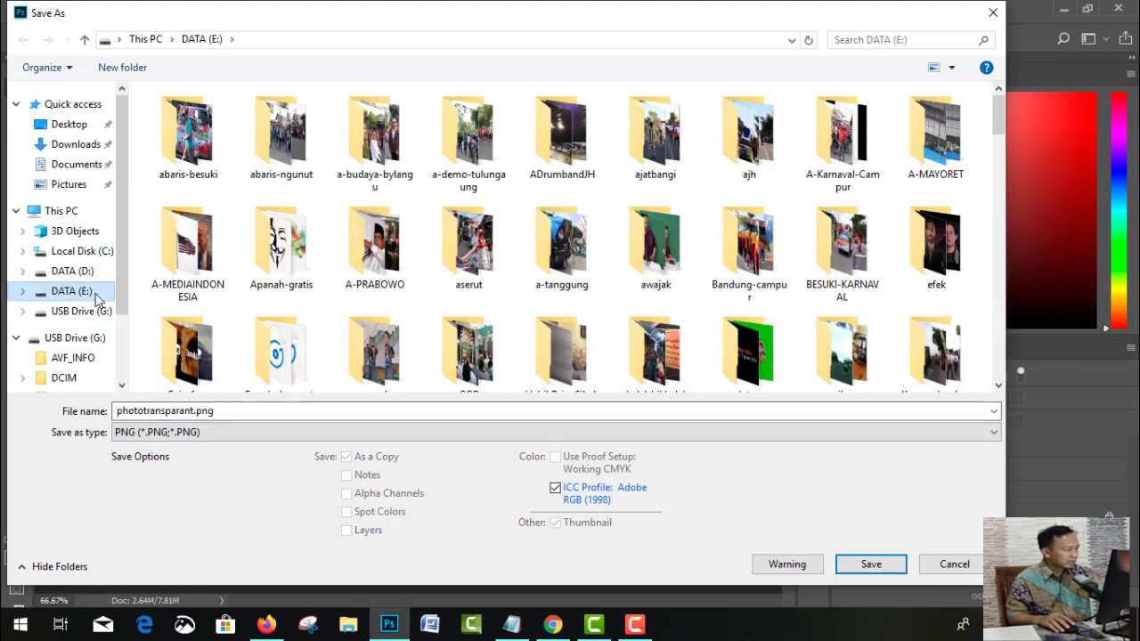
pyautogui.click(882, 566)
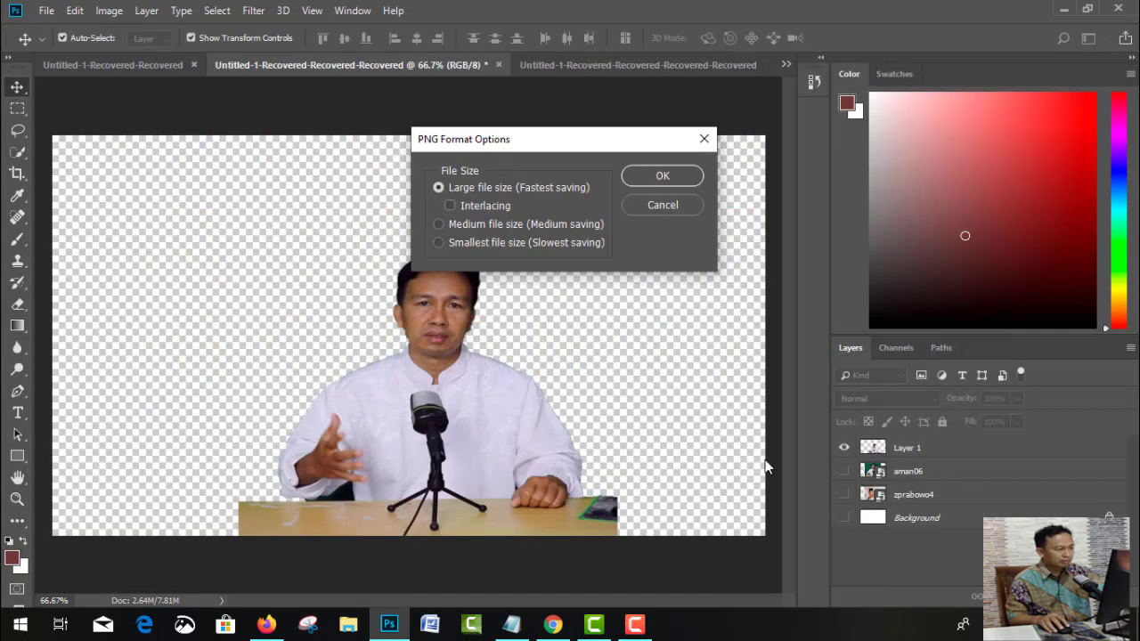
pyautogui.click(676, 183)
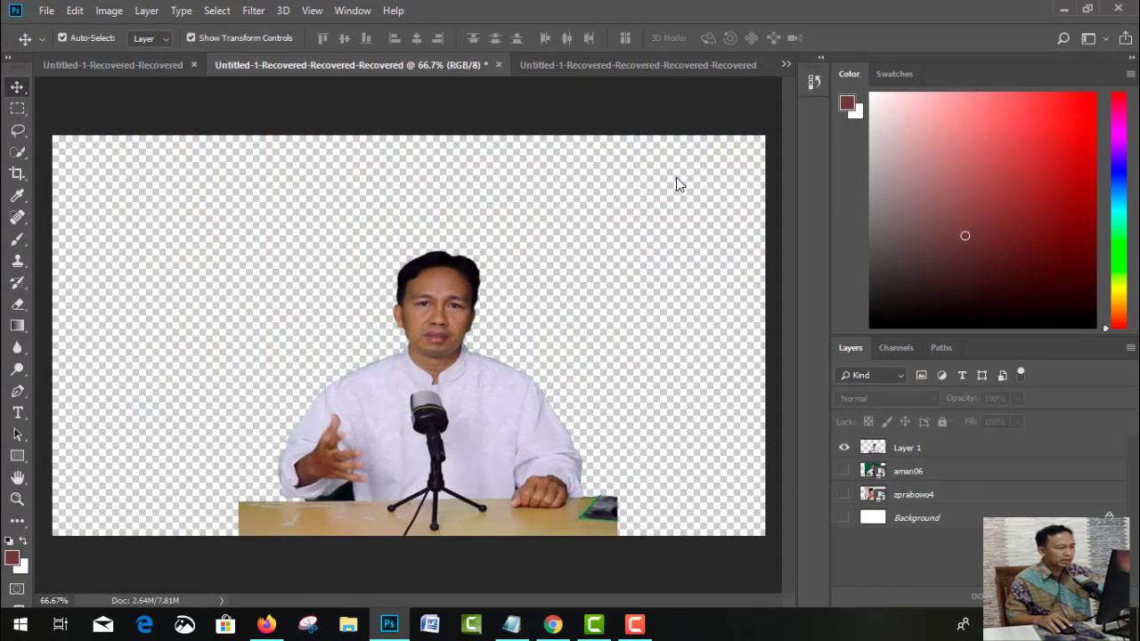
# Minimize Photoshop and browse drive DATA (E:) in File Explorer to phototransparant.png
pyautogui.click(1063, 11)
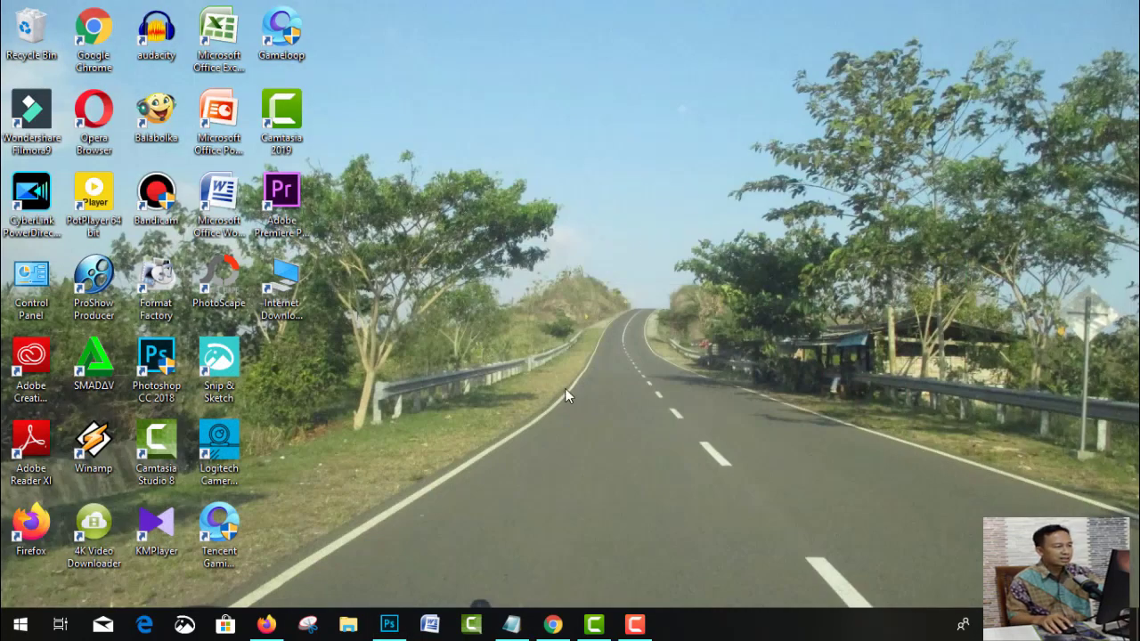
pyautogui.click(348, 624)
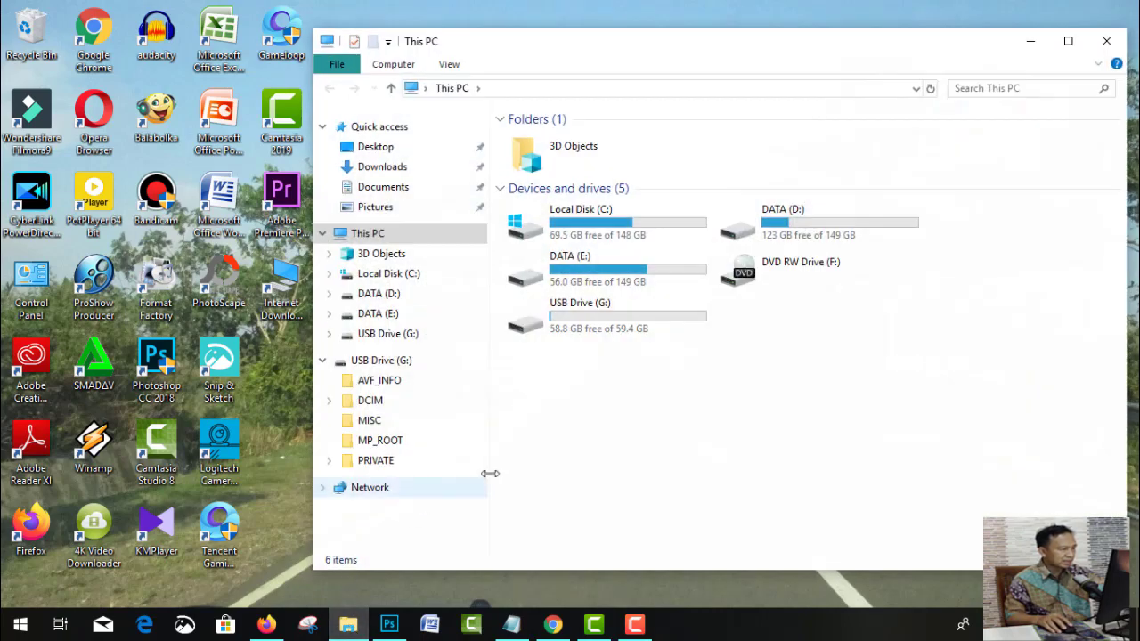
pyautogui.click(389, 314)
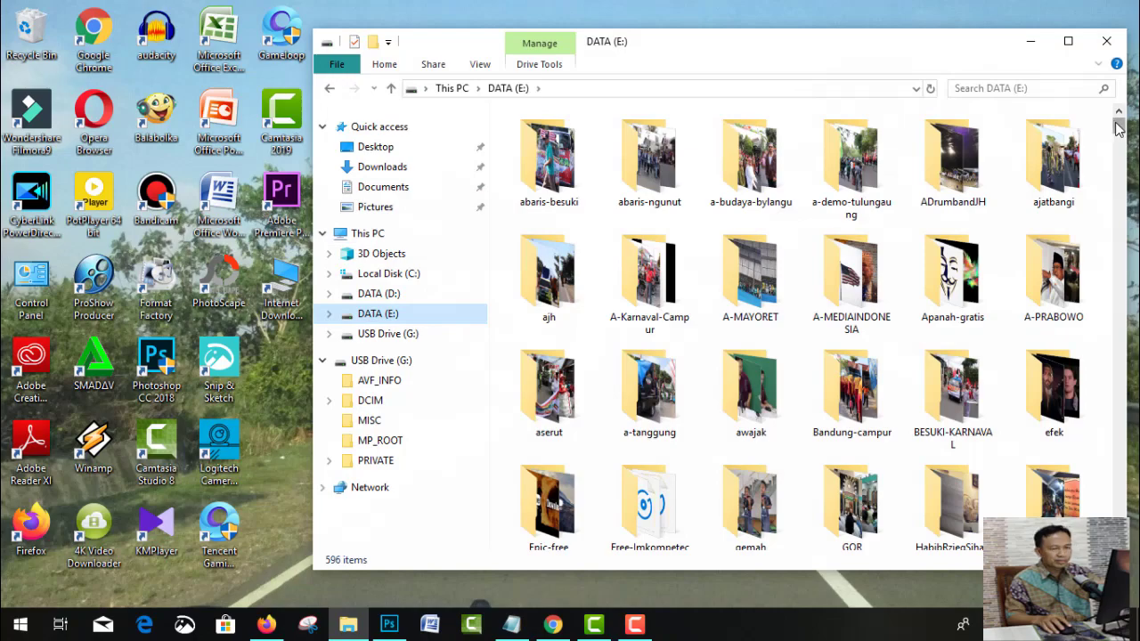
pyautogui.moveTo(1118, 125); pyautogui.dragTo(1119, 382)
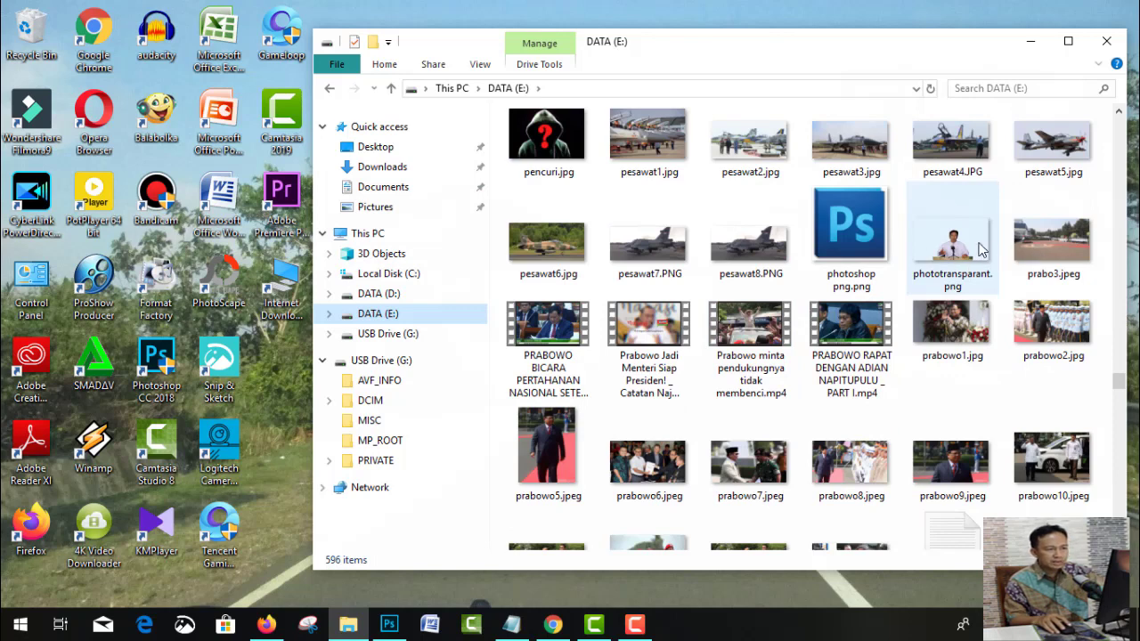
# Open phototransparant.png in Photos to inspect the transparent cut-out
pyautogui.doubleClick(952, 258)
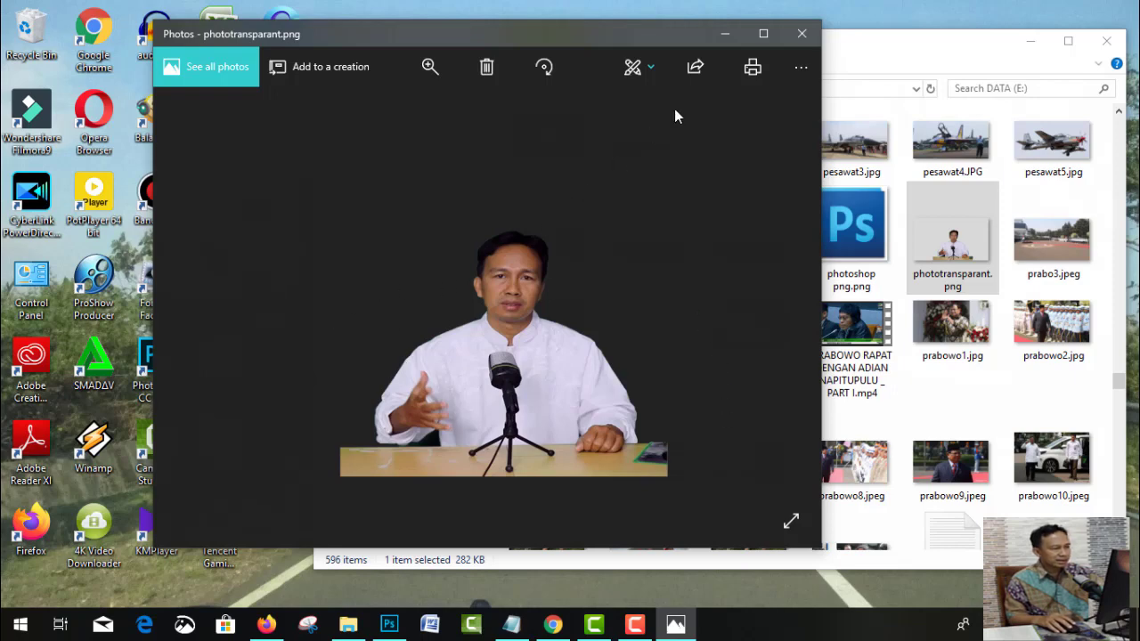
pyautogui.click(801, 36)
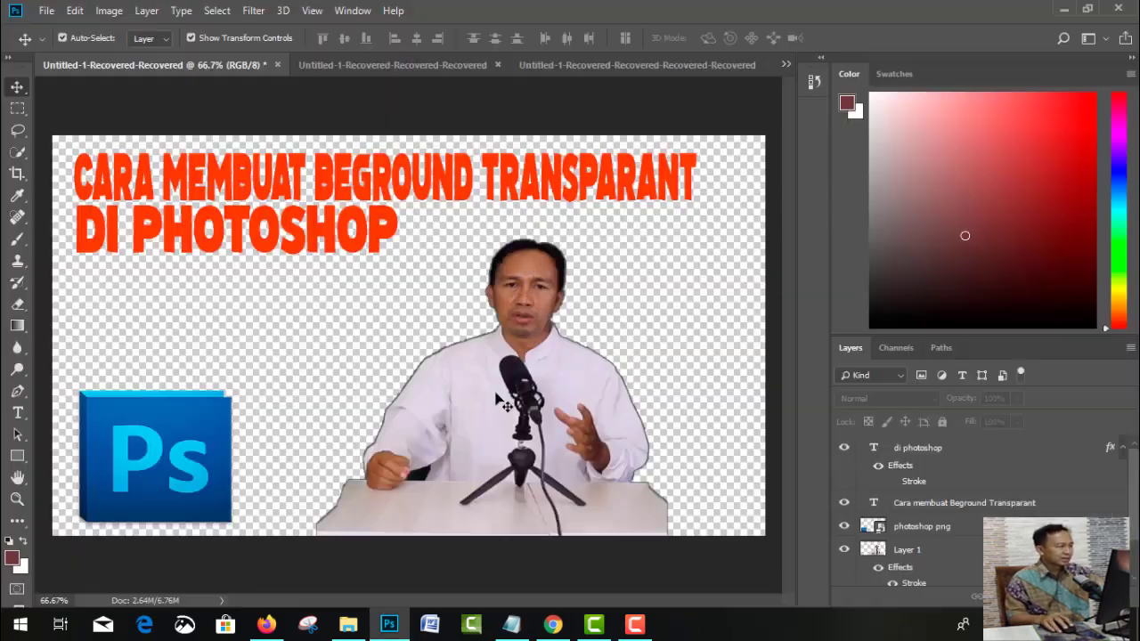